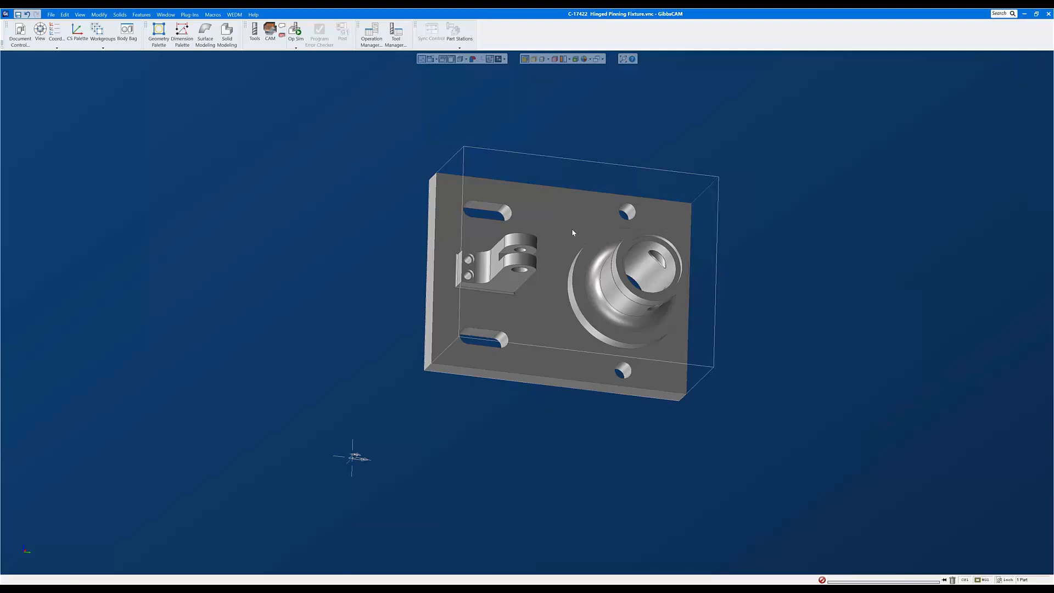
- Align the plate's large face on the boss and hinge bracket side to the coordinate system
click(558, 230)
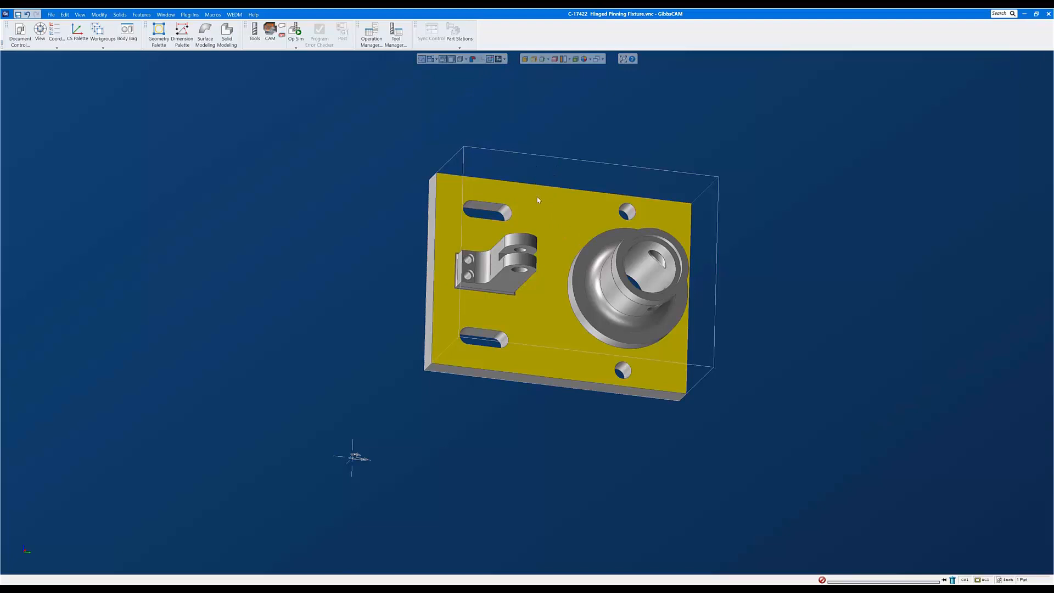
click(471, 191)
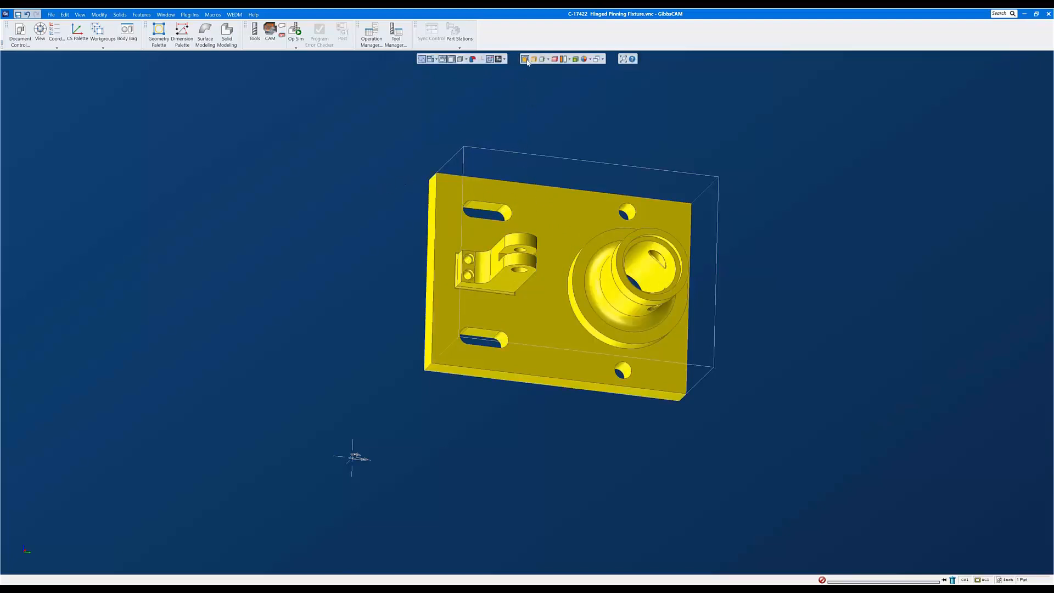
click(547, 198)
click(495, 277)
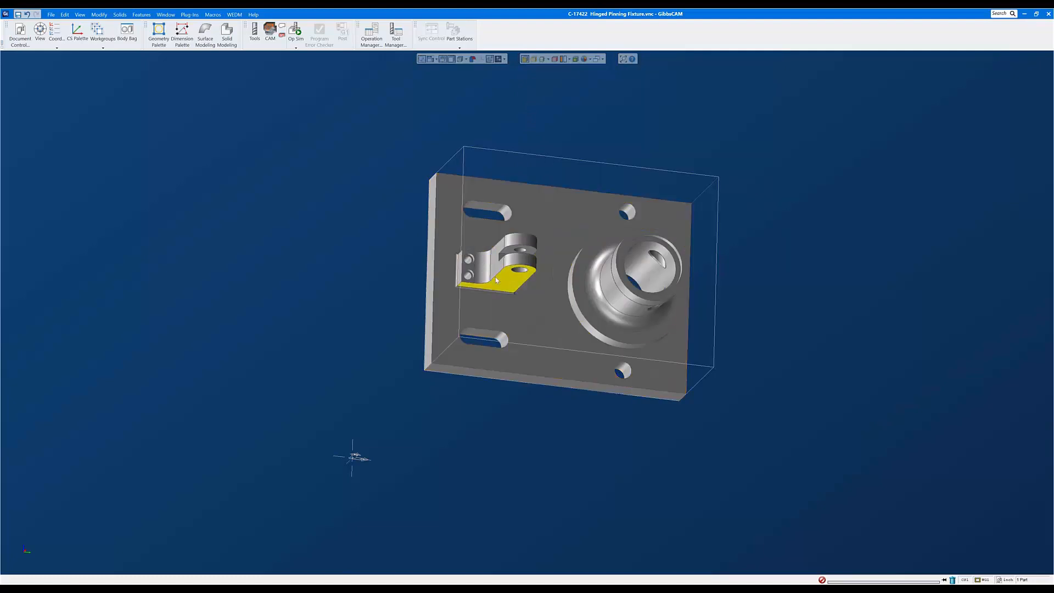
click(553, 278)
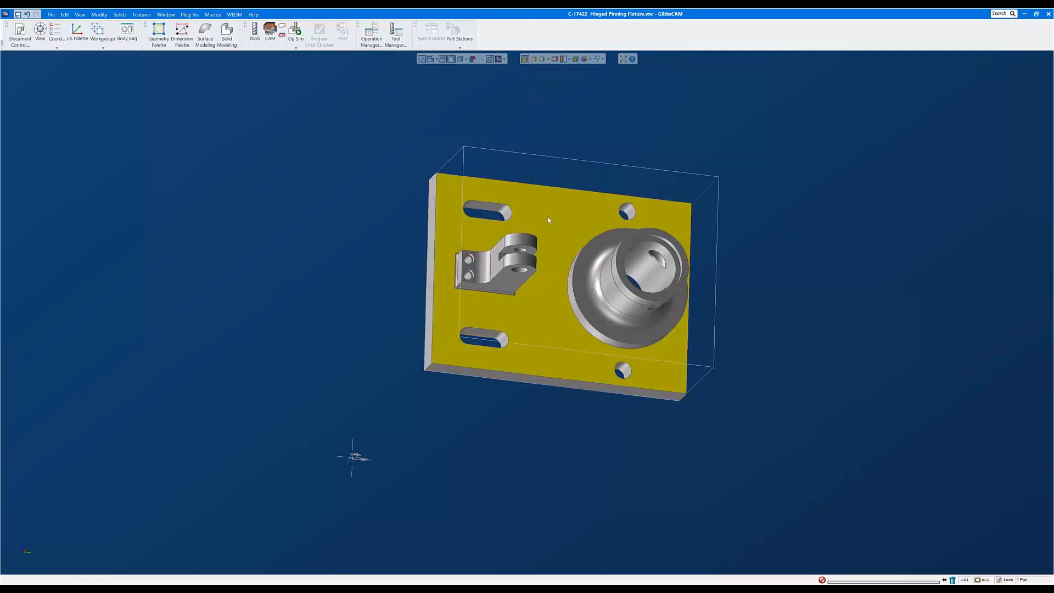
right_click(565, 212)
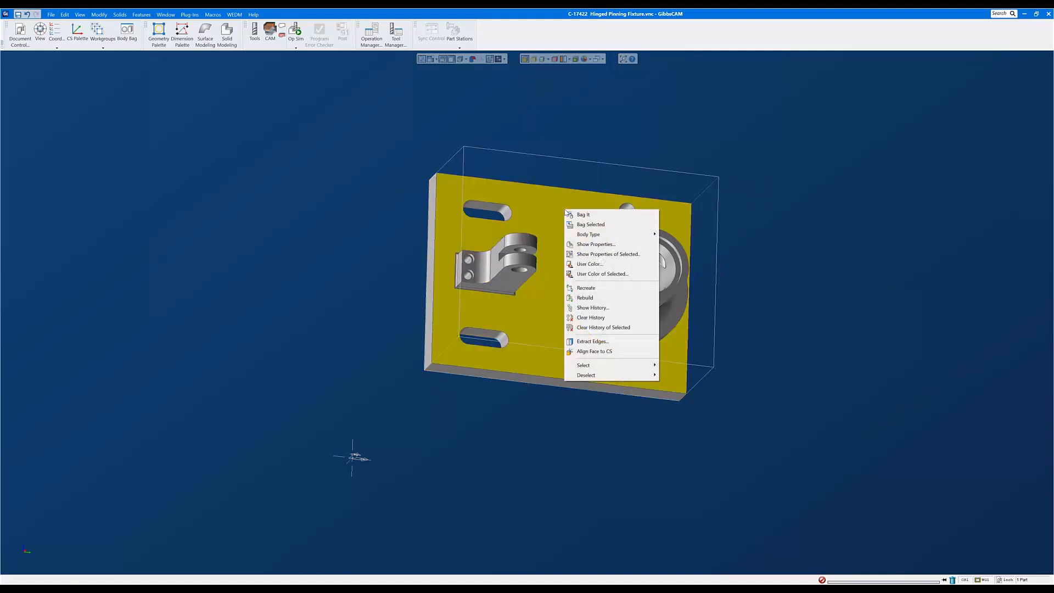
click(613, 353)
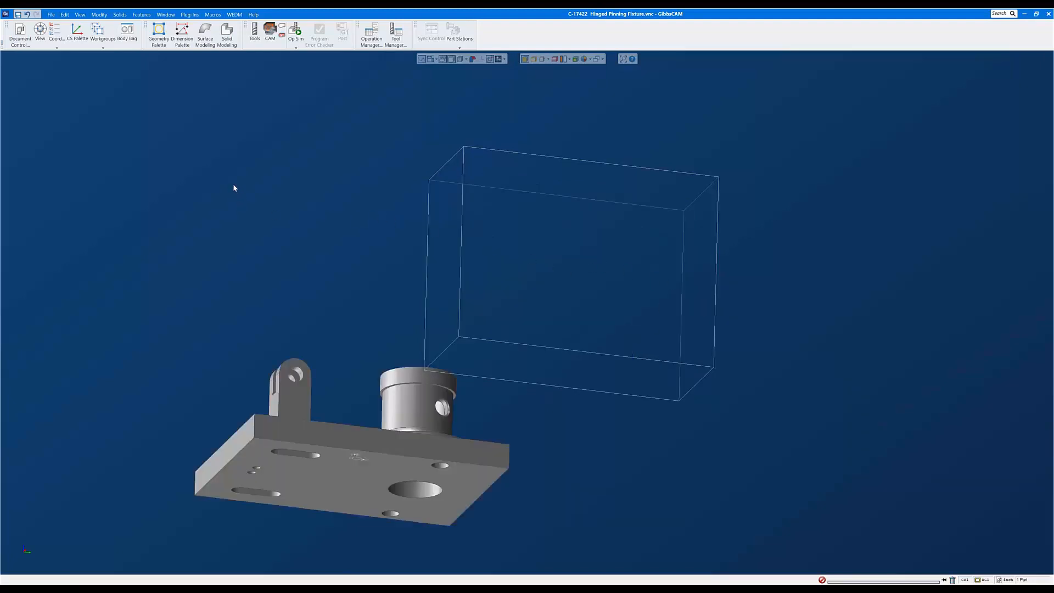
- Rotate the fixture body 90 degrees clockwise around X 0, Y 0 with 2D Rotate
middle_drag(233, 188, 700, 535)
middle_drag(479, 327, 386, 483)
click(386, 483)
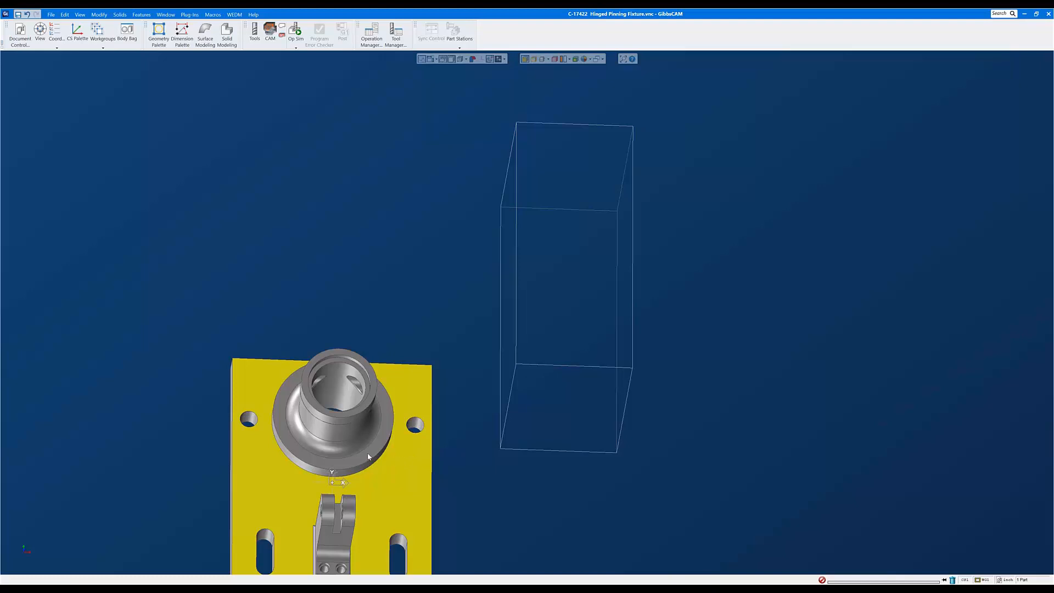
key(ctrl+h)
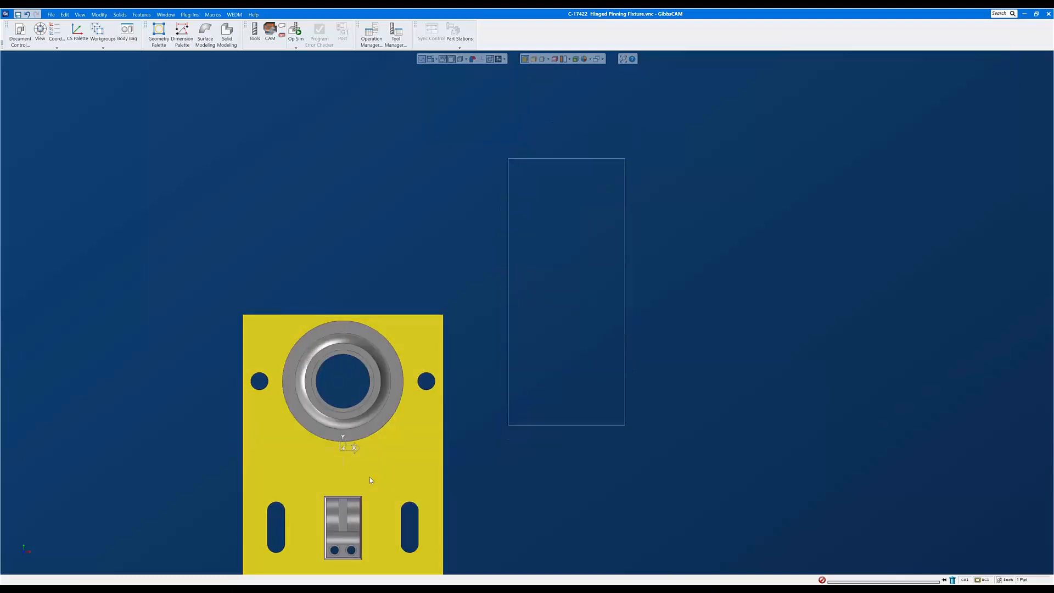
middle_drag(405, 452, 470, 317)
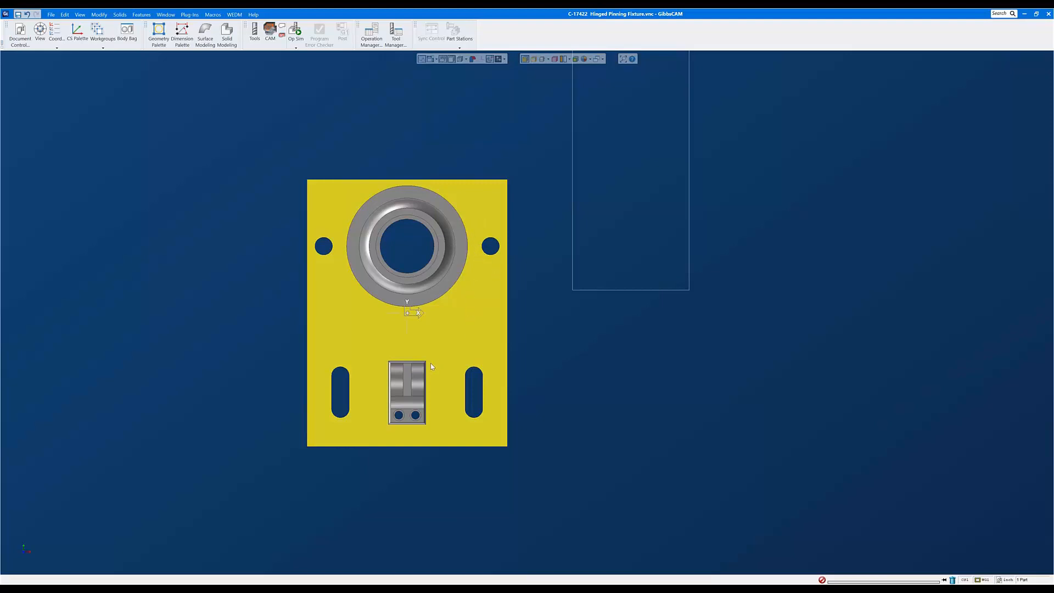
middle_drag(430, 364, 425, 225)
click(415, 288)
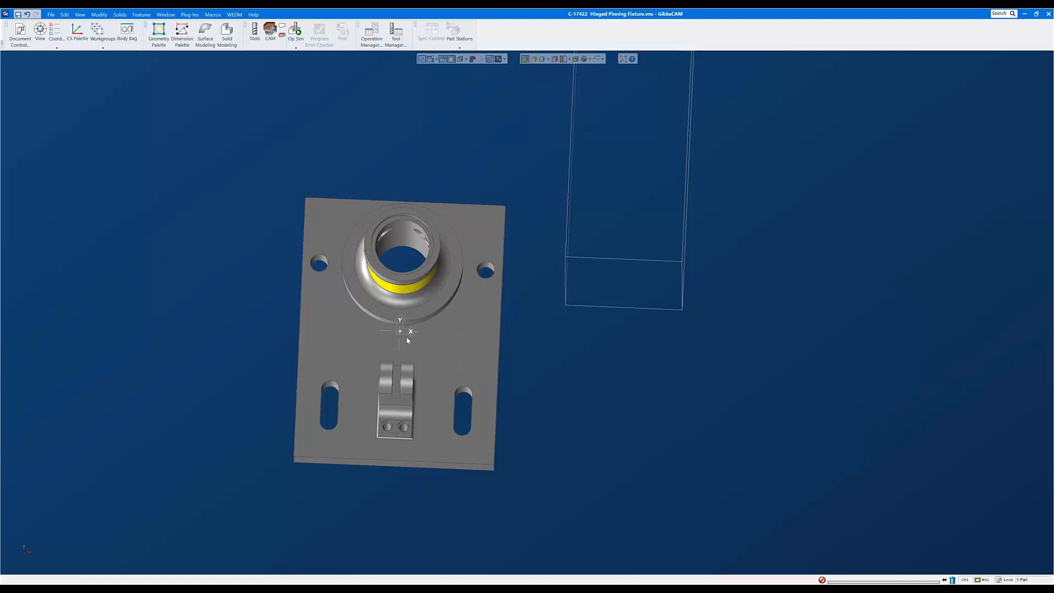
click(328, 318)
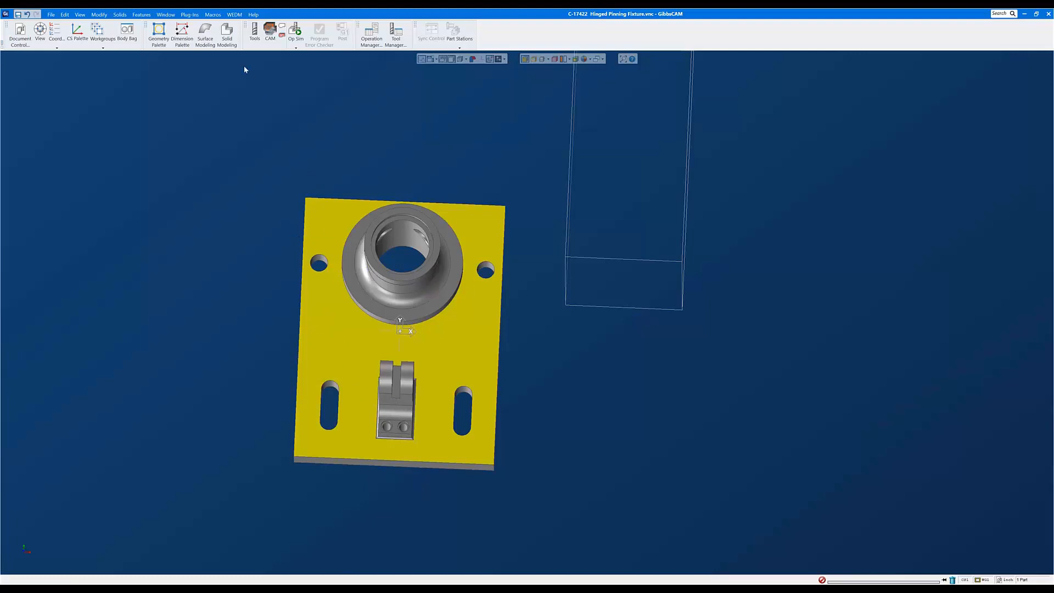
click(102, 16)
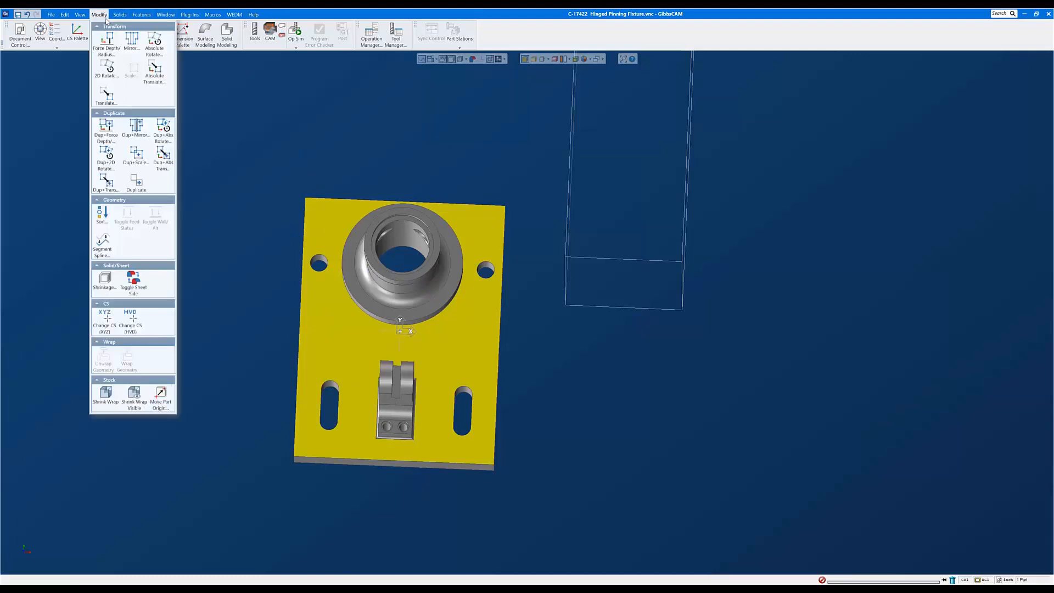
click(106, 68)
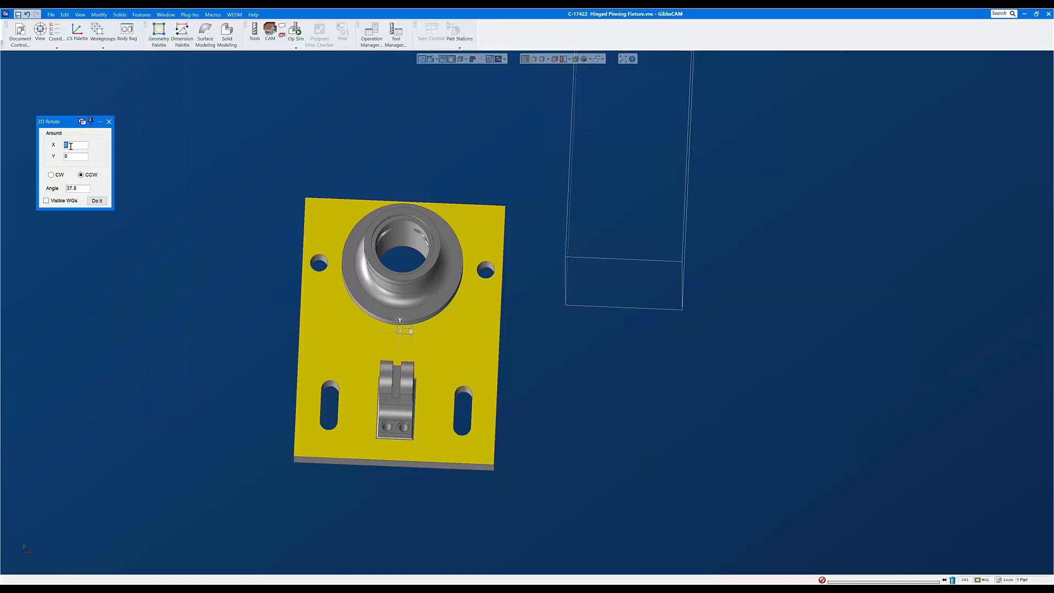
click(55, 175)
drag(85, 189, 46, 190)
text(90)
click(101, 202)
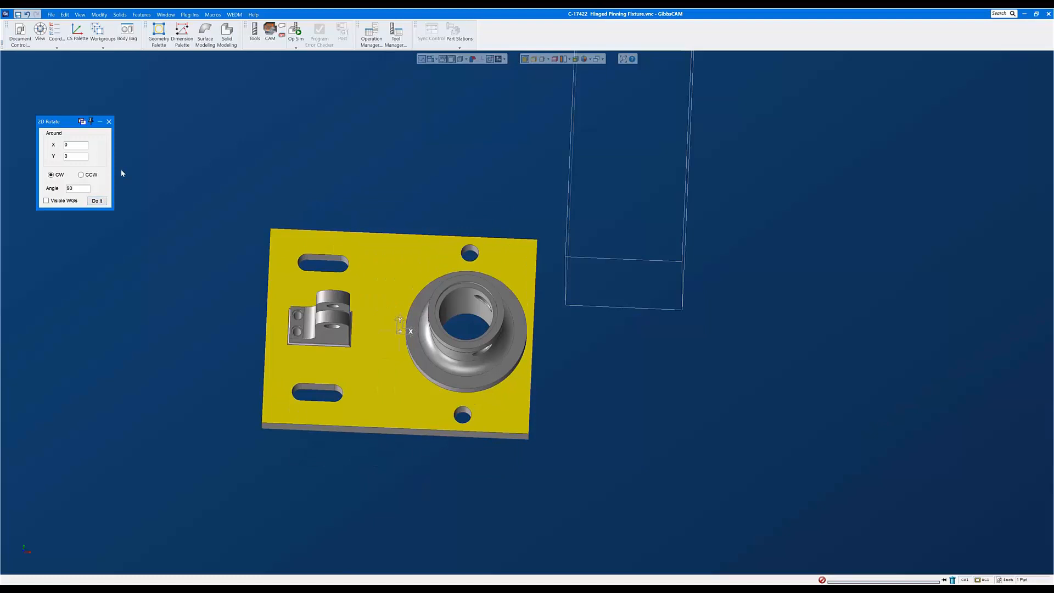
- Shrink-wrap the stock around the rotated part and close the 2D Rotate settings
click(97, 14)
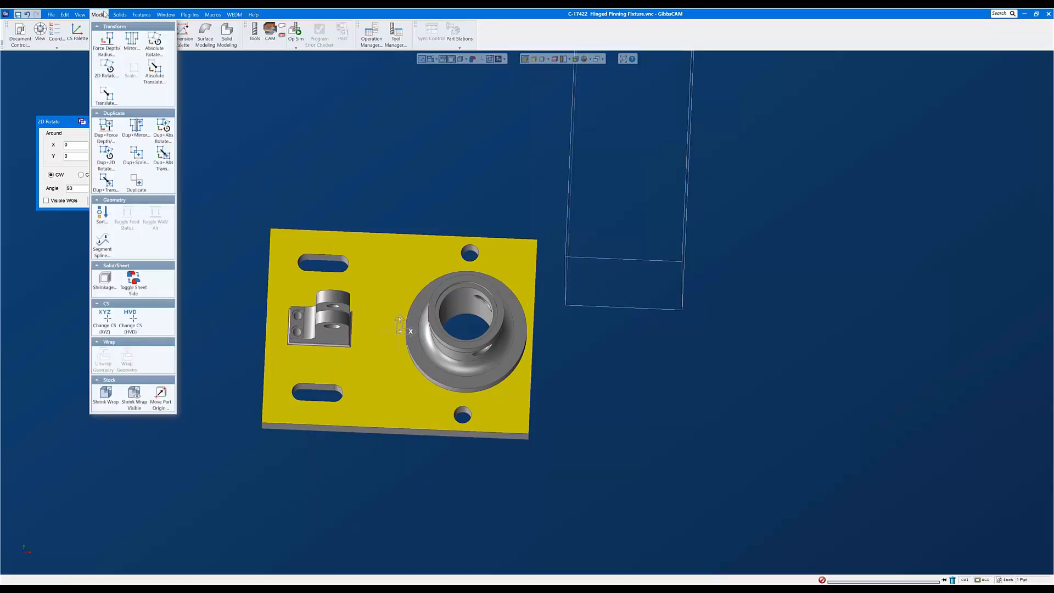
click(103, 405)
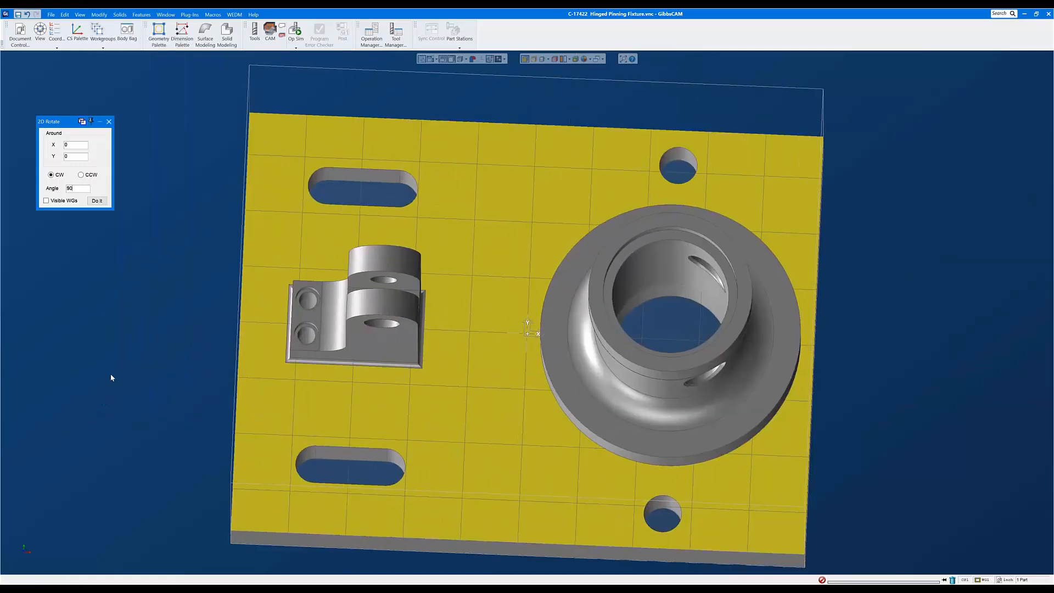
click(109, 121)
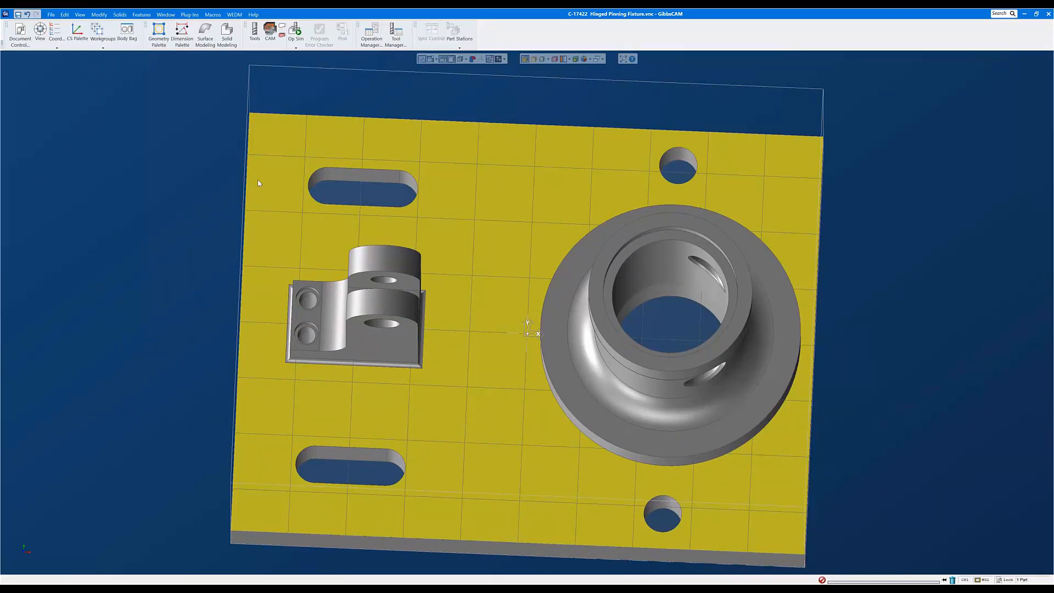
- Examine the boss's top rim, the plate's side faces and the stock fit around the part
key(ctrl+h)
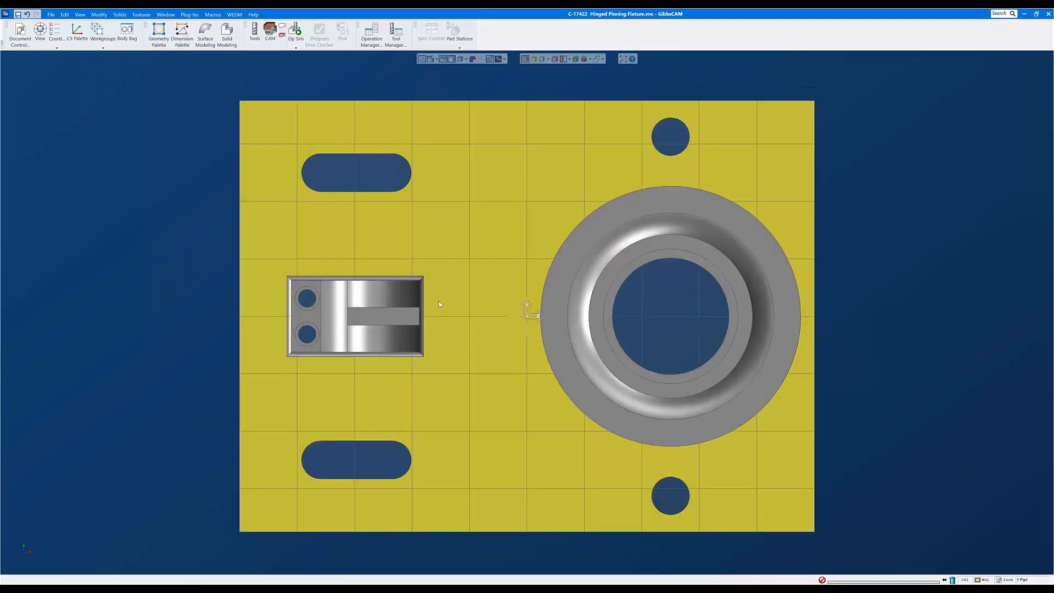
middle_drag(535, 434, 445, 374)
middle_drag(495, 333, 703, 452)
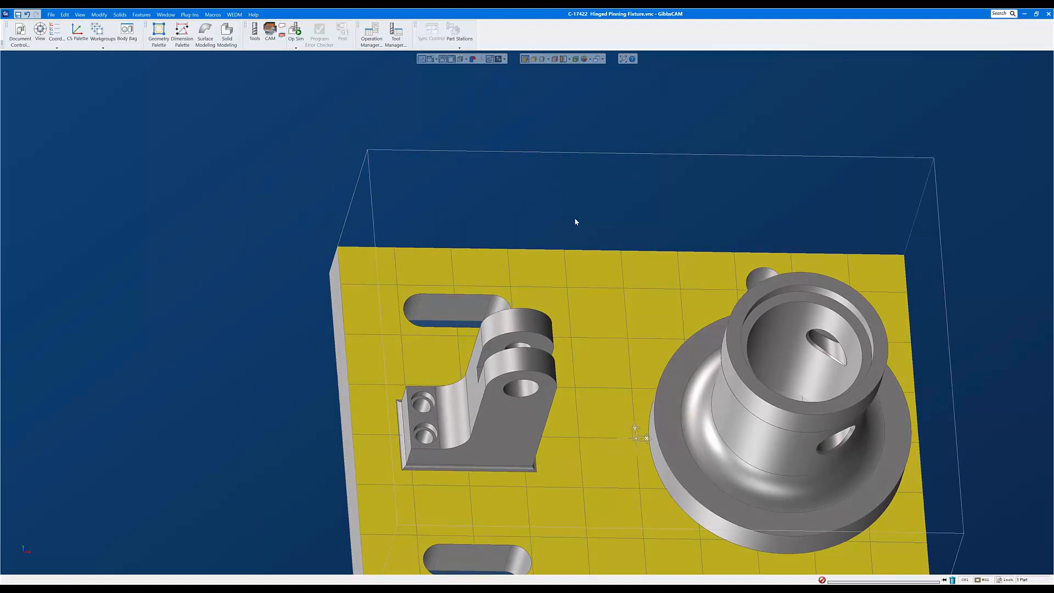
click(819, 281)
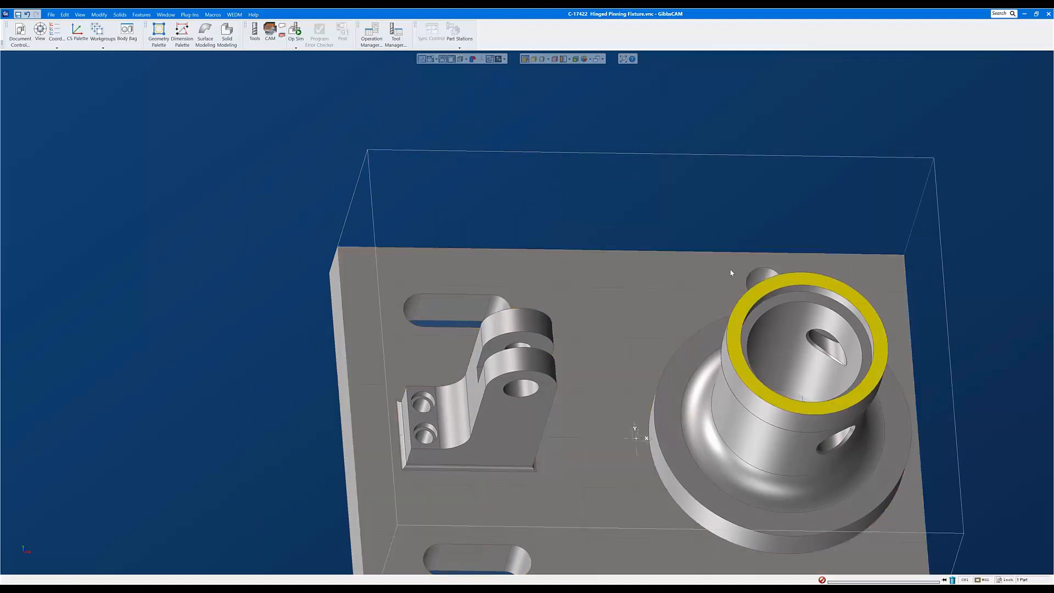
click(340, 341)
middle_drag(565, 140, 535, 416)
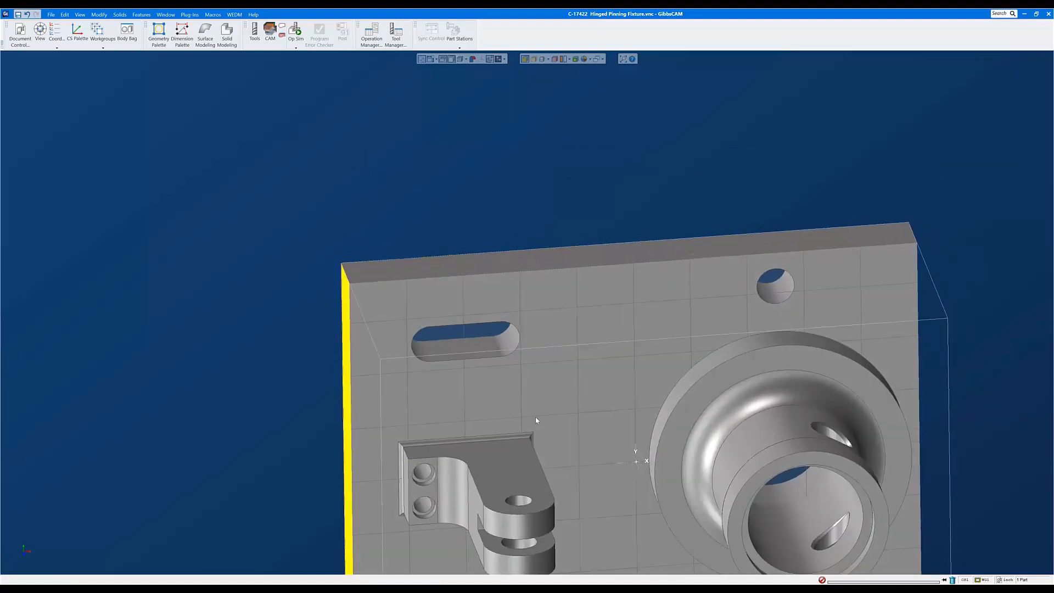
click(495, 270)
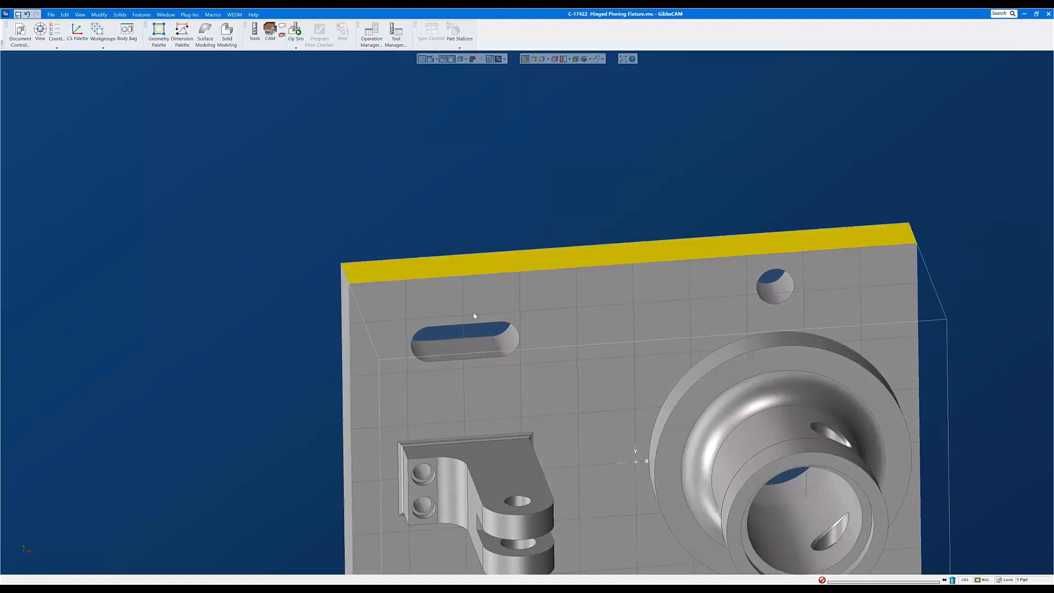
click(343, 333)
click(430, 270)
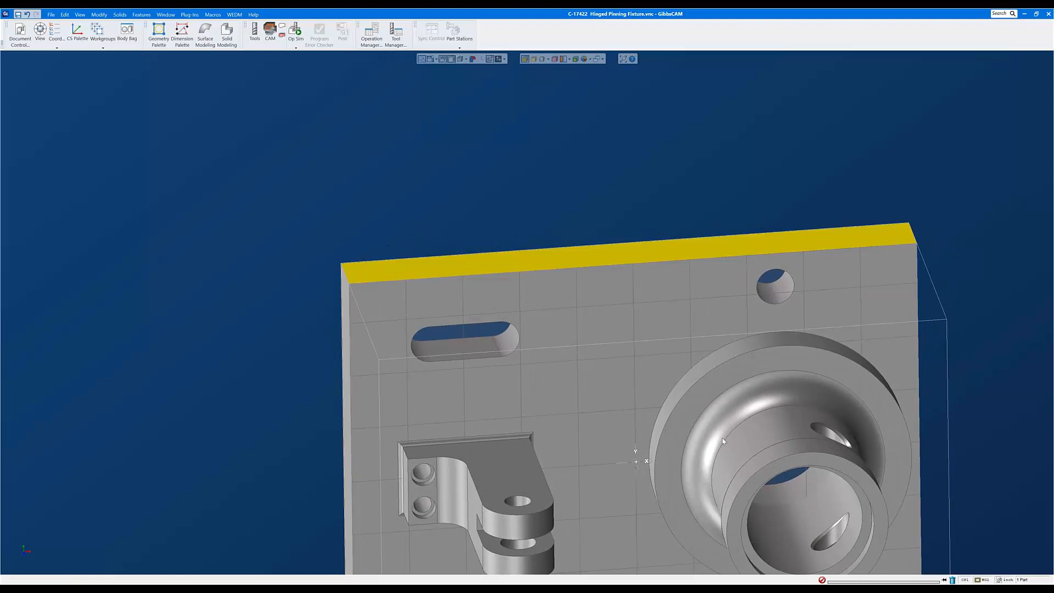
click(798, 461)
middle_drag(487, 415, 494, 256)
scroll(520, 348, down, 2)
click(602, 144)
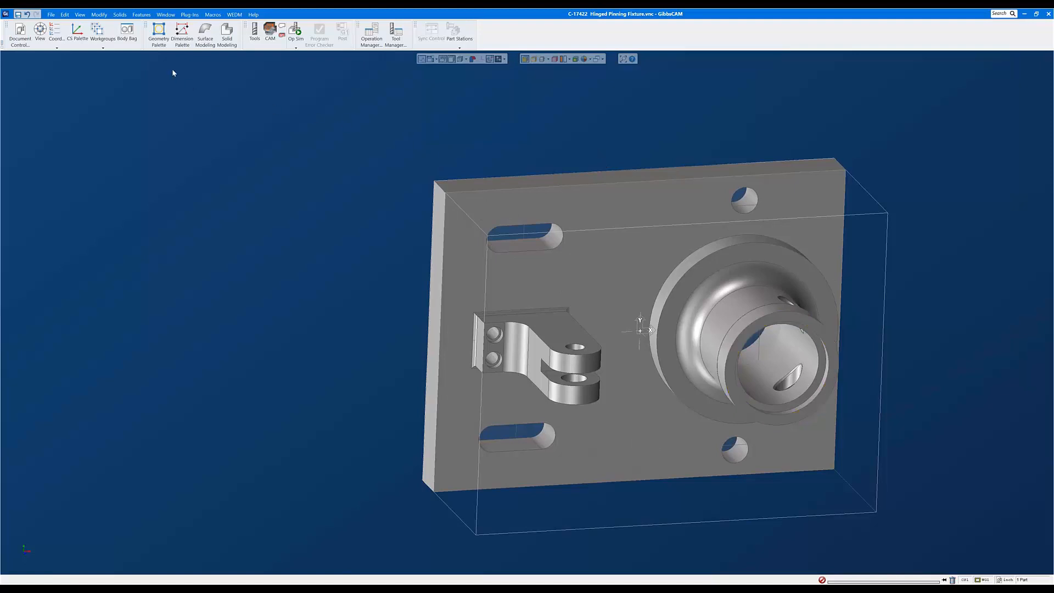
- Move the part origin to the stock's upper corner at X -4, Y 3, Z 2.75
click(99, 15)
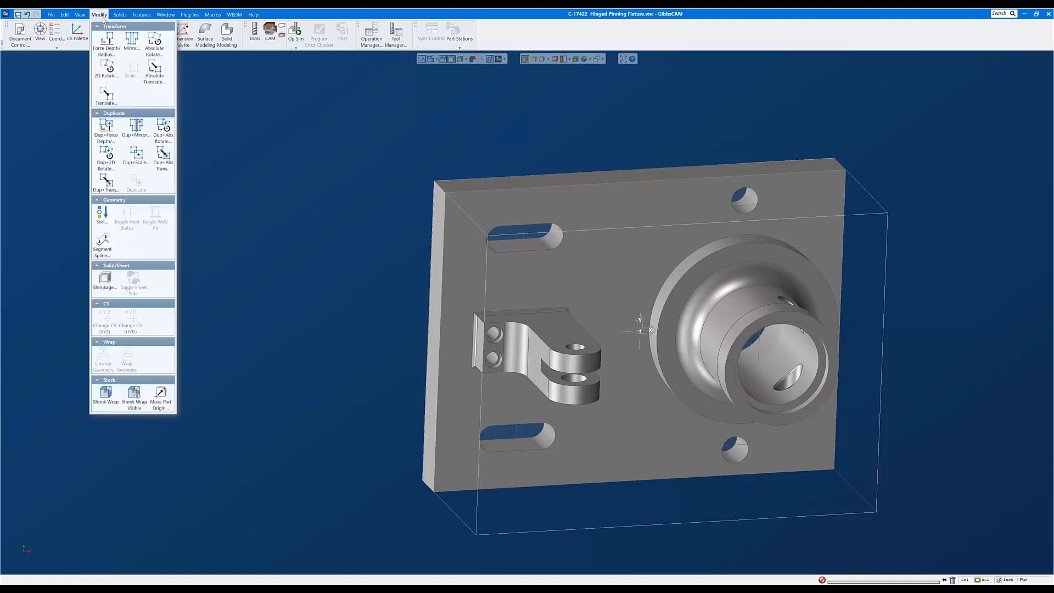
click(161, 396)
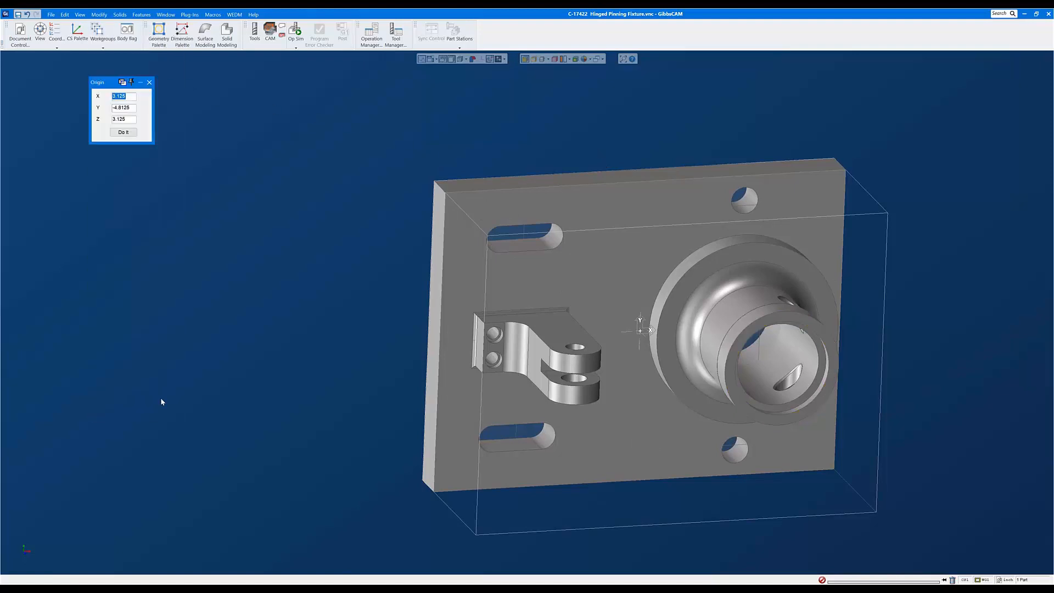
alt+click(438, 228)
click(130, 108)
key(ctrl+a)
text(3)
click(133, 119)
key(ctrl+a)
text(2.75)
click(124, 132)
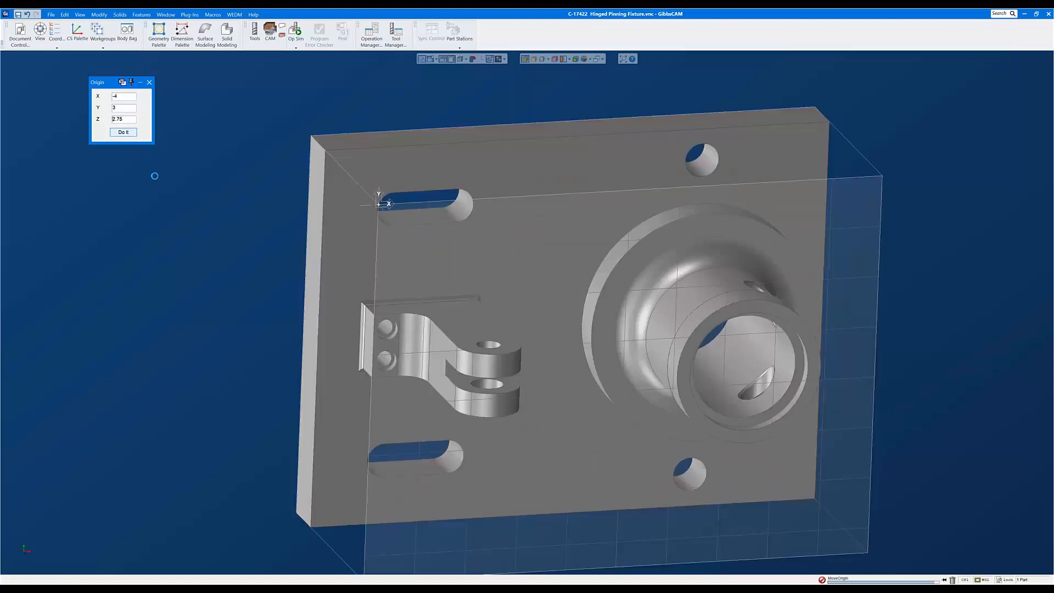
scroll(494, 258, down, 3)
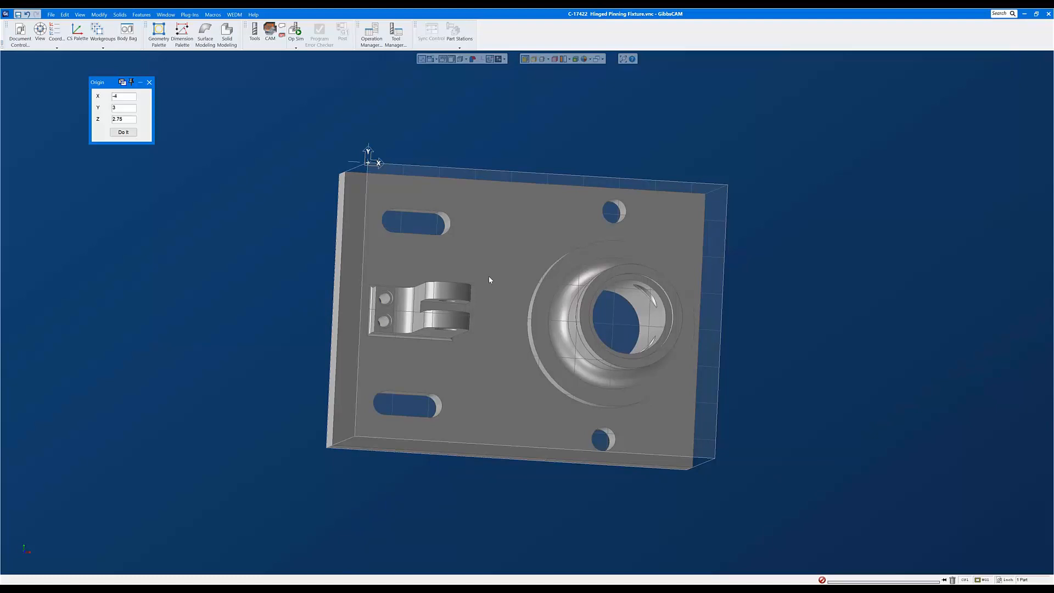
click(149, 82)
- Undo the origin move, the stock shrink wrap, the 90-degree rotation and the face alignment
key(ctrl+z)
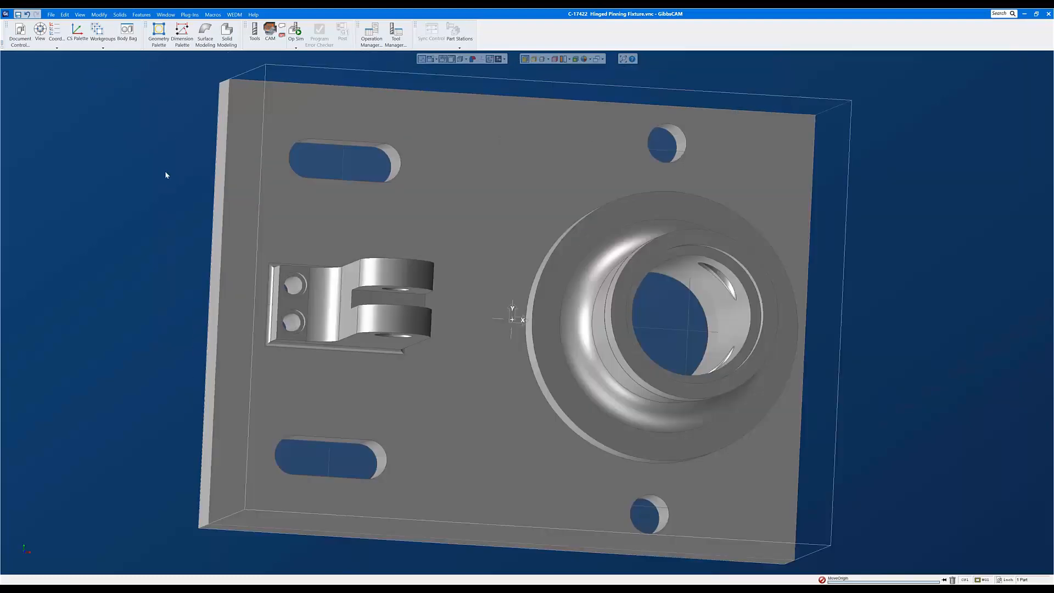
key(ctrl+z)
key(ctrl+z)
key(ctrl+z)
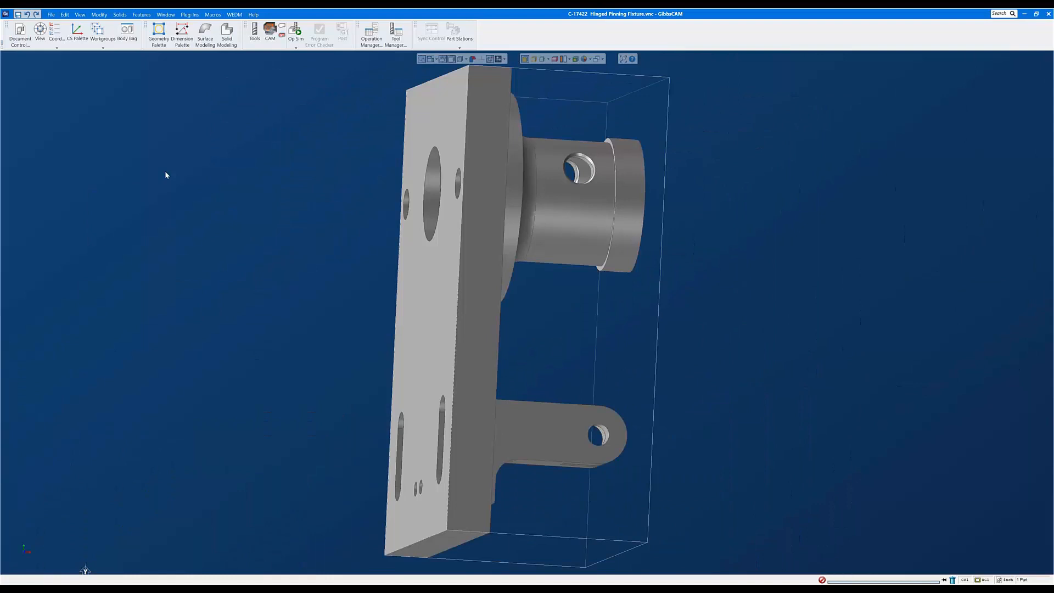
- Examine the fixture in its original orientation, including the boss bore and the hinge bracket
key(ctrl+h)
scroll(580, 300, down, 3)
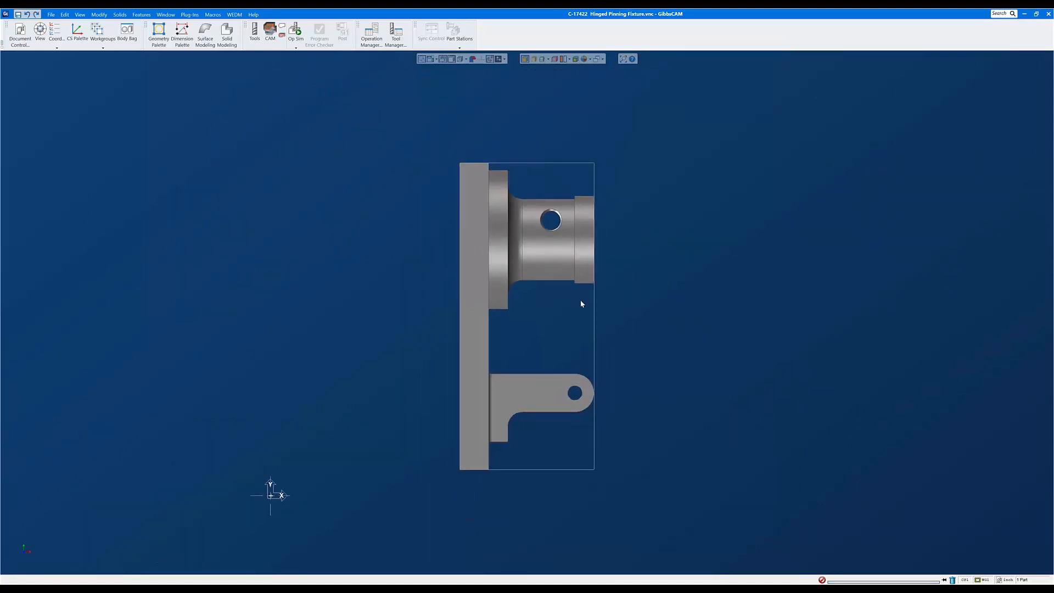
scroll(582, 301, down, 1)
scroll(611, 299, up, 1)
middle_drag(637, 418, 552, 247)
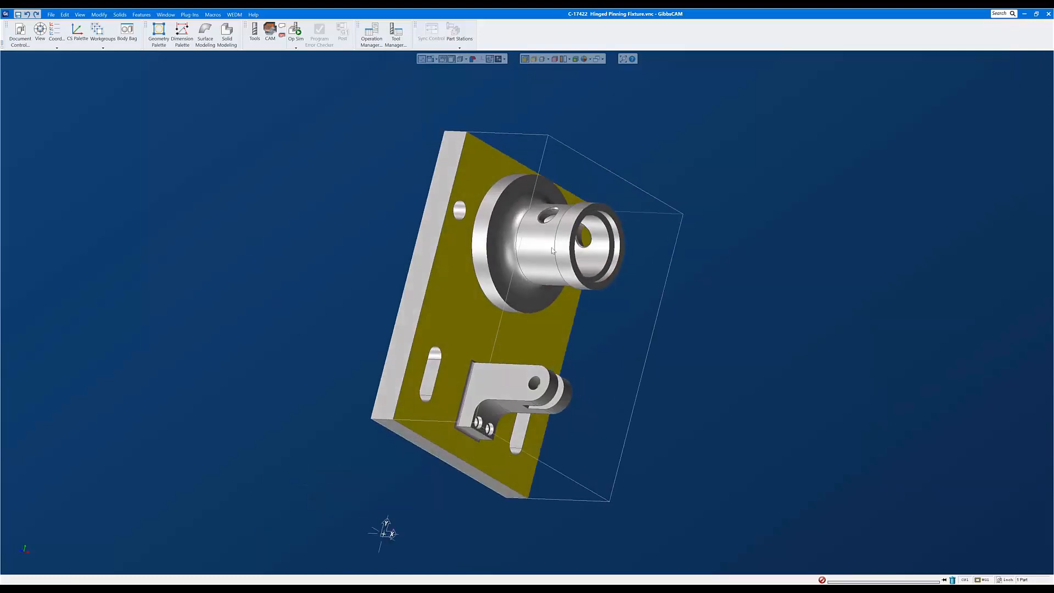
click(601, 253)
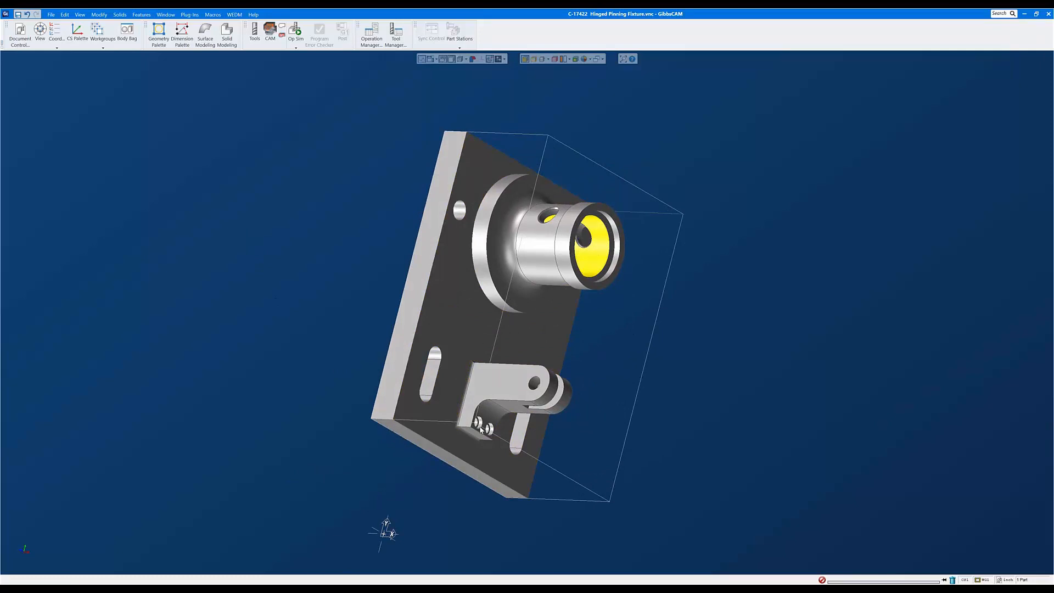
middle_drag(482, 423, 400, 328)
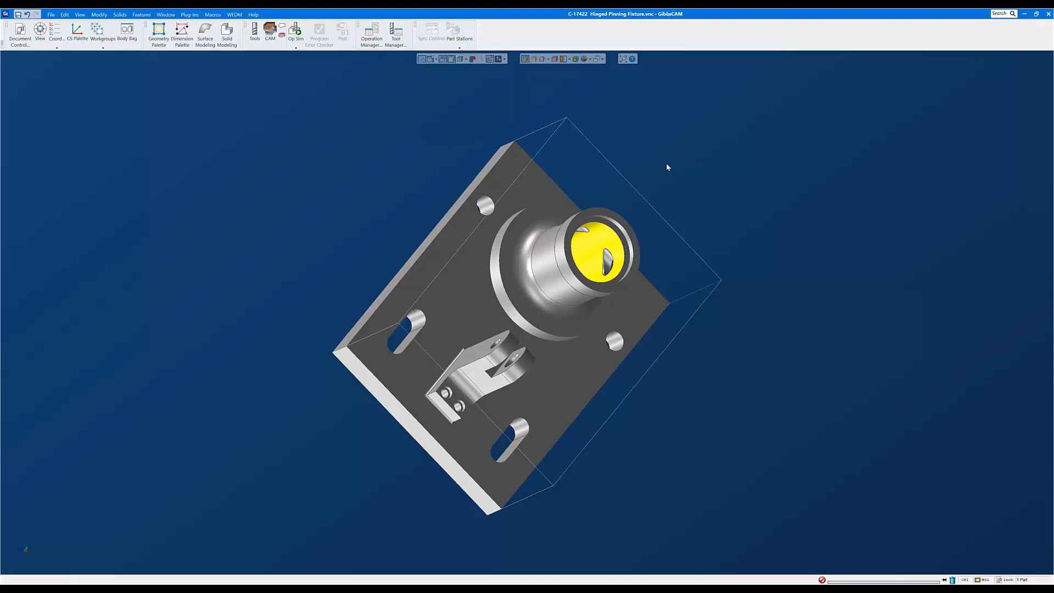
click(664, 184)
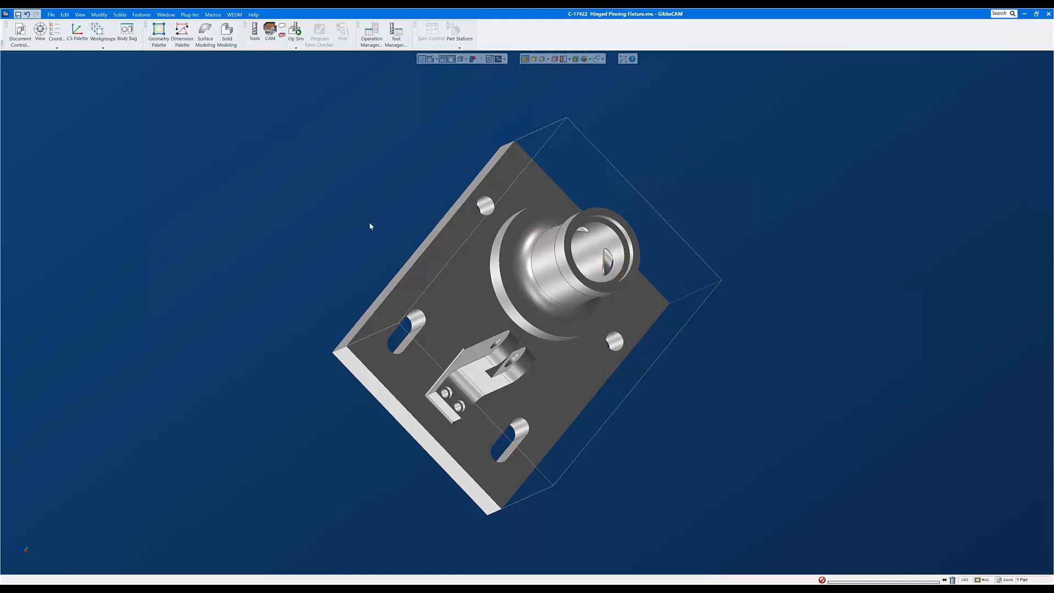
- Align the fixture to the coordinate system using the flat end face of the boss's rim
key(ctrl+h)
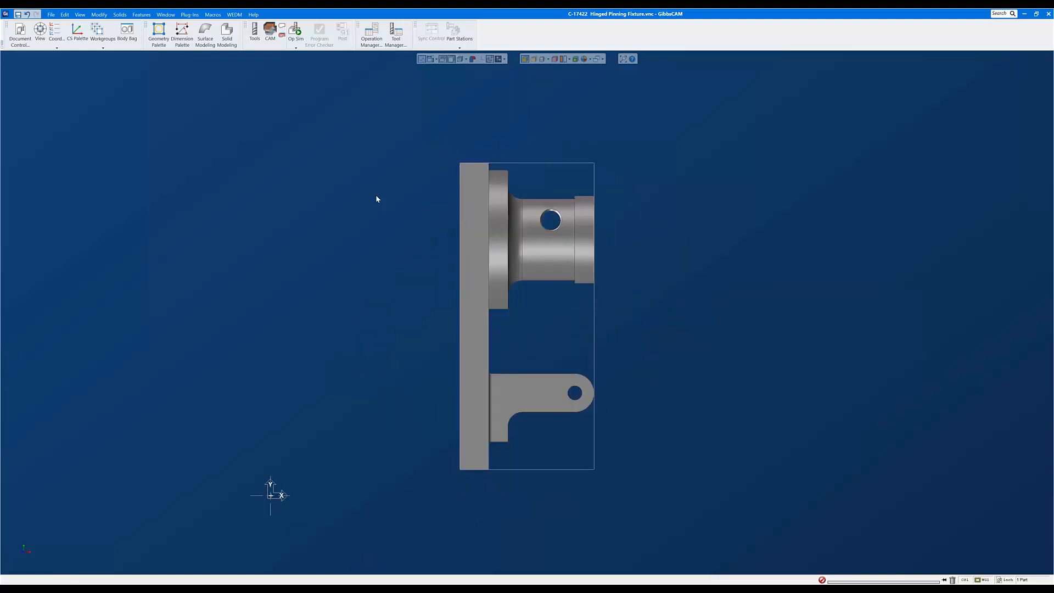
middle_drag(816, 288, 486, 284)
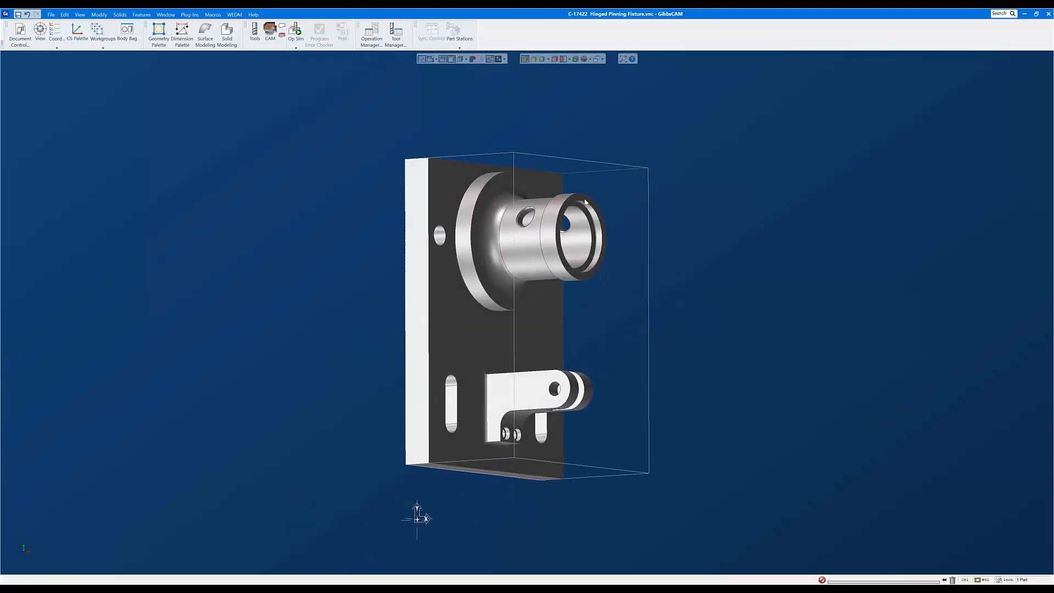
click(481, 335)
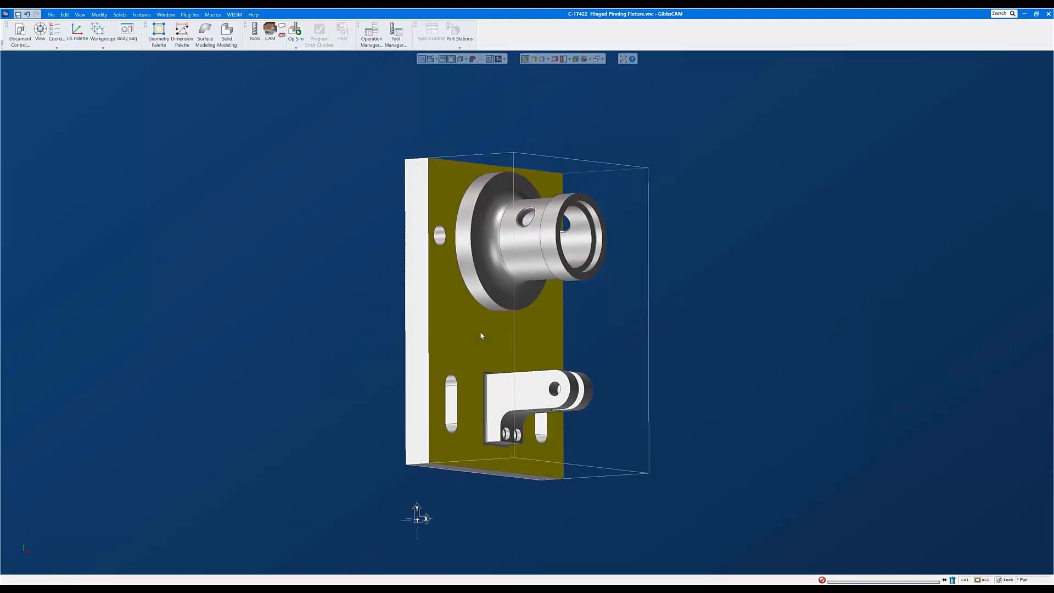
click(589, 203)
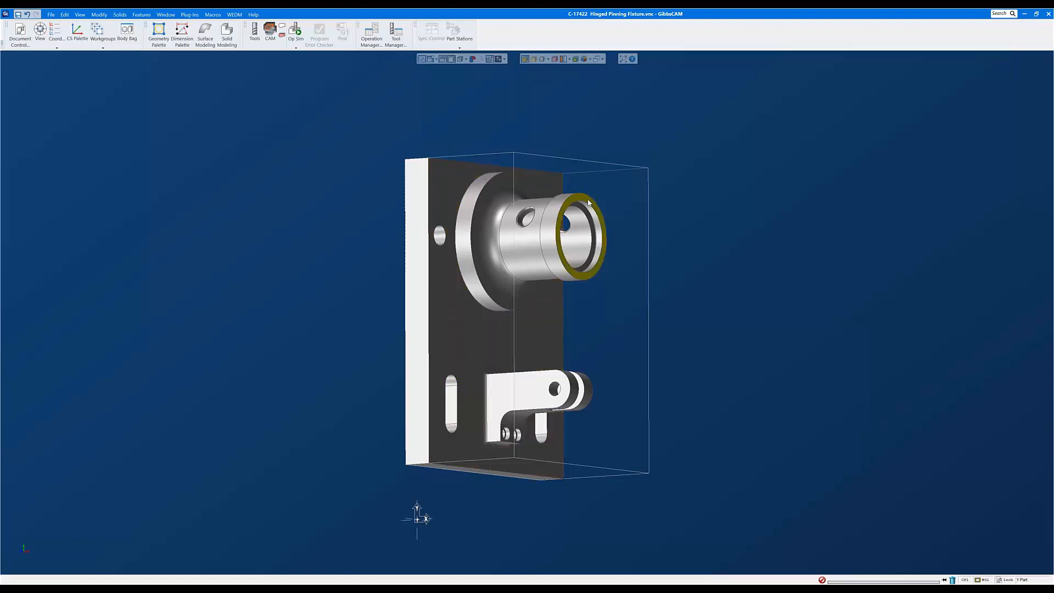
right_click(589, 203)
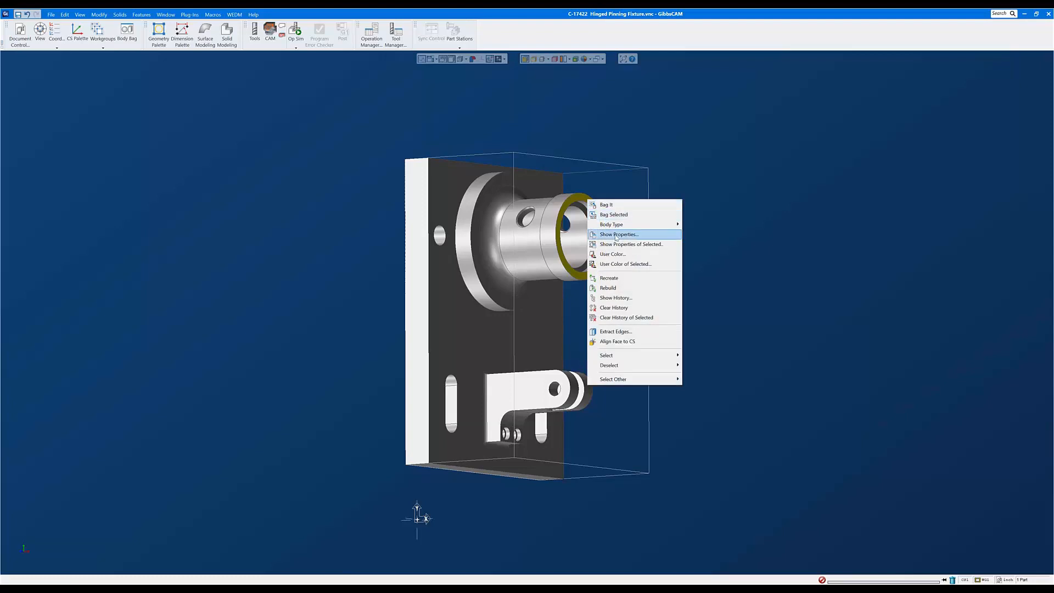
click(616, 342)
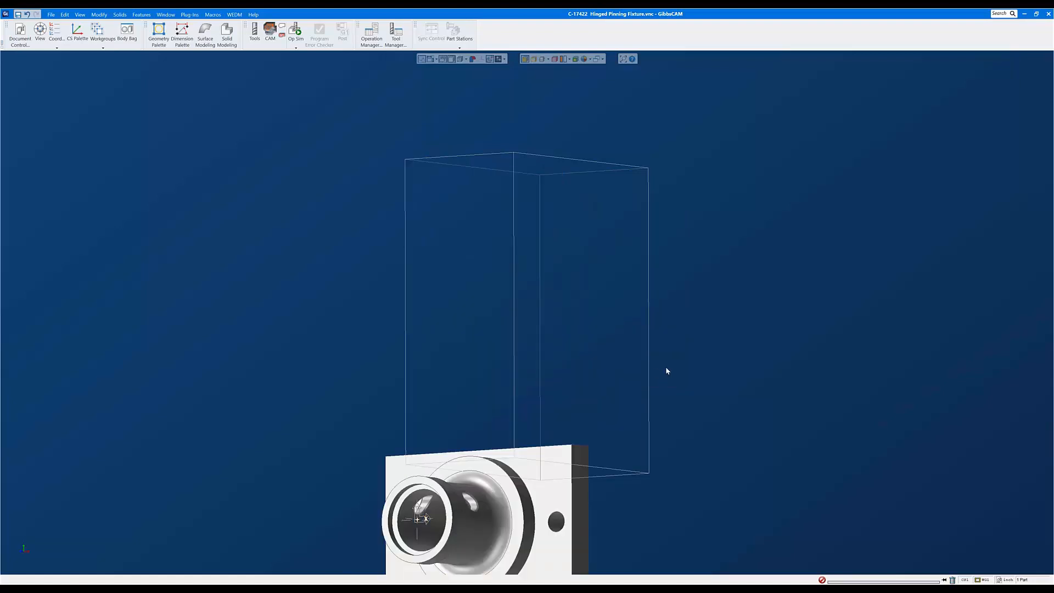
- Rotate the fixture 90 degrees clockwise in 2D around X 0, Y 0
key(ctrl+h)
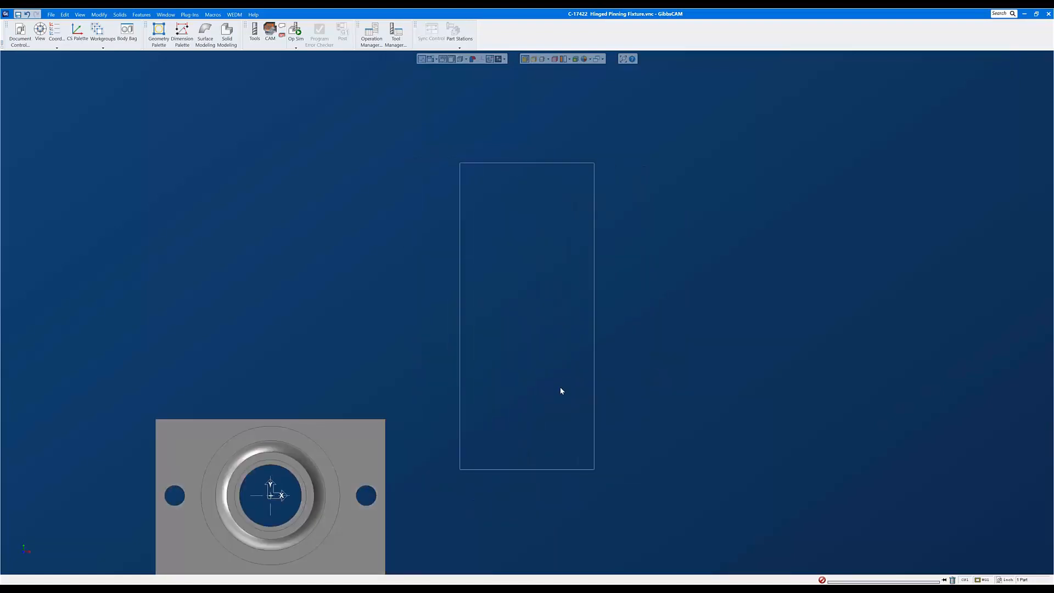
middle_drag(367, 413, 524, 216)
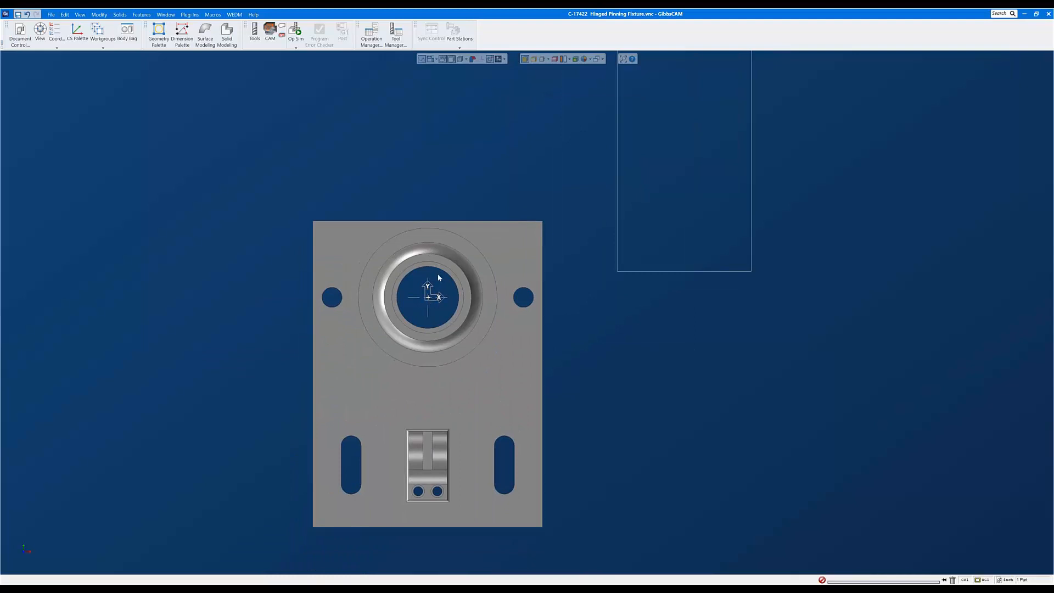
click(470, 342)
click(94, 16)
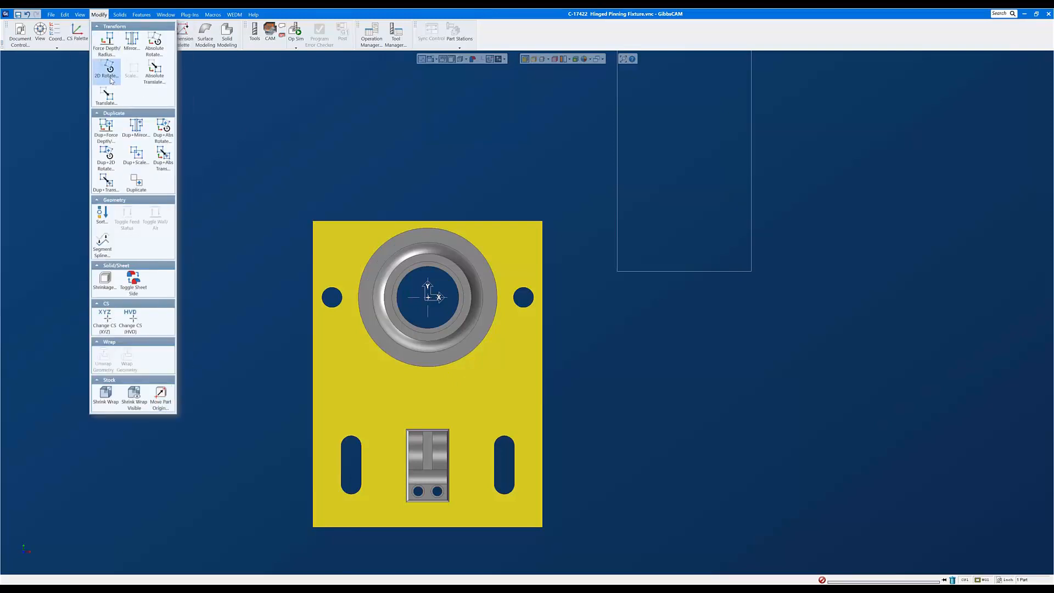
click(111, 81)
click(96, 201)
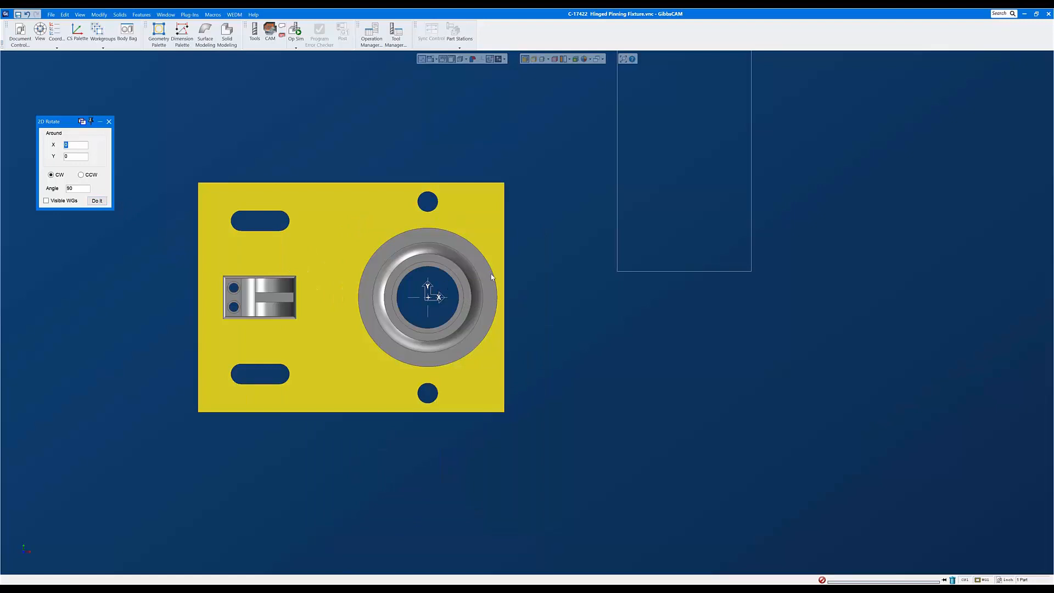
click(109, 121)
- Shrink wrap the stock around the rotated fixture and check its fit in a tilted view
click(99, 15)
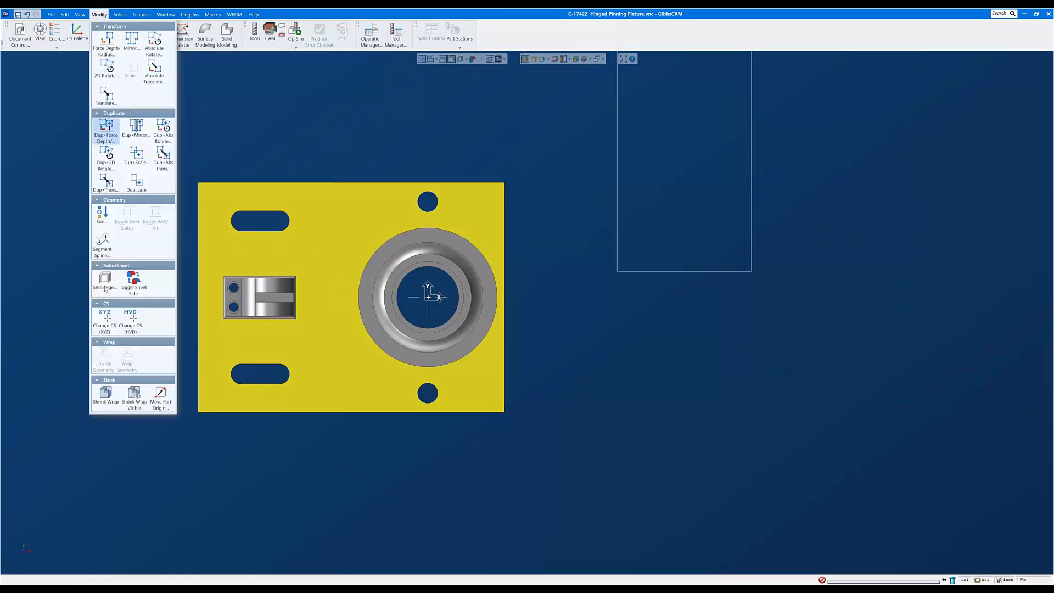
click(105, 397)
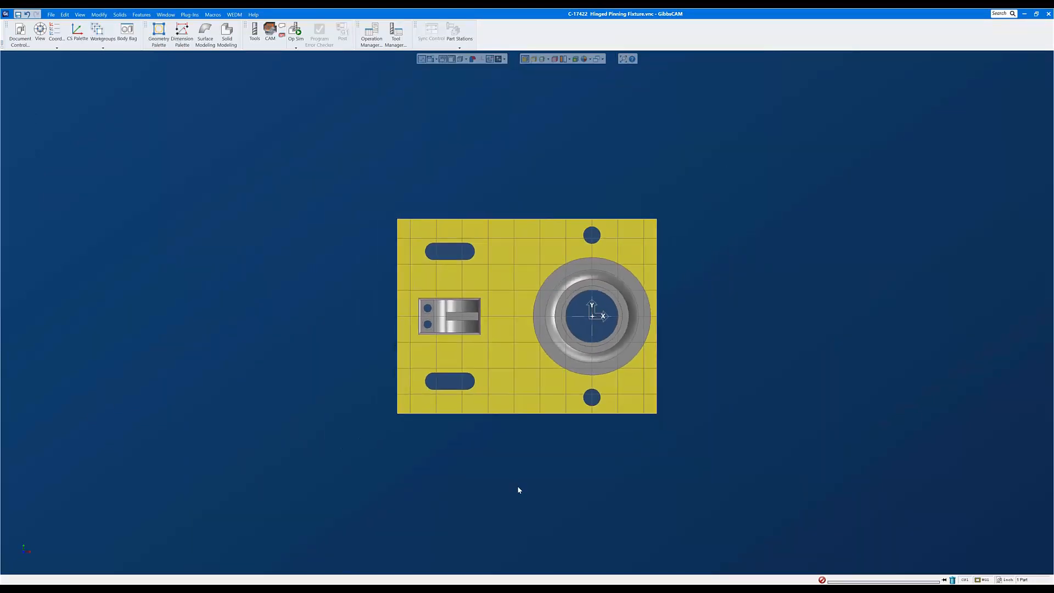
middle_drag(517, 490, 512, 216)
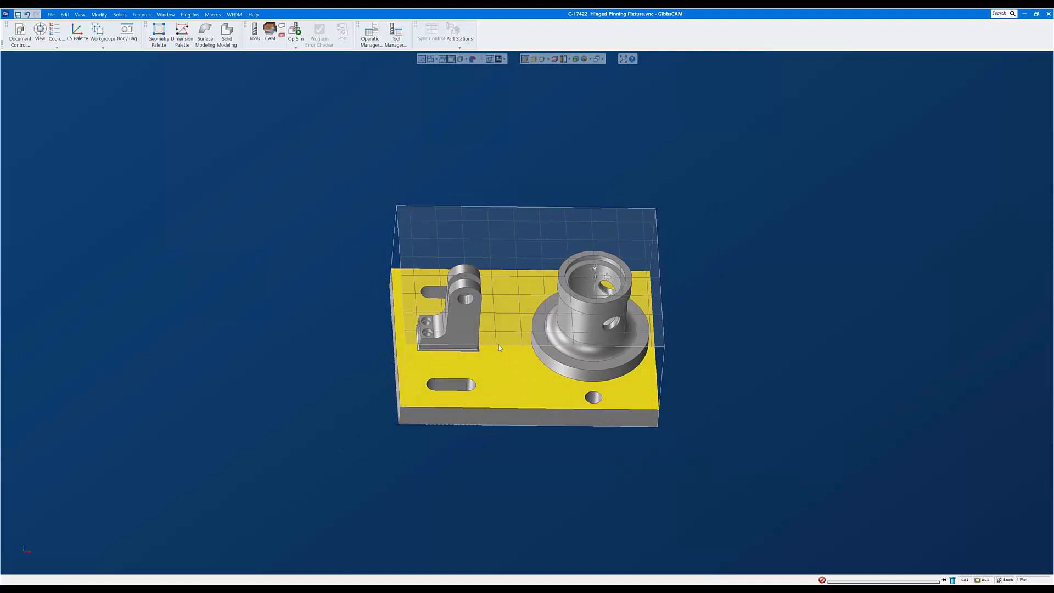